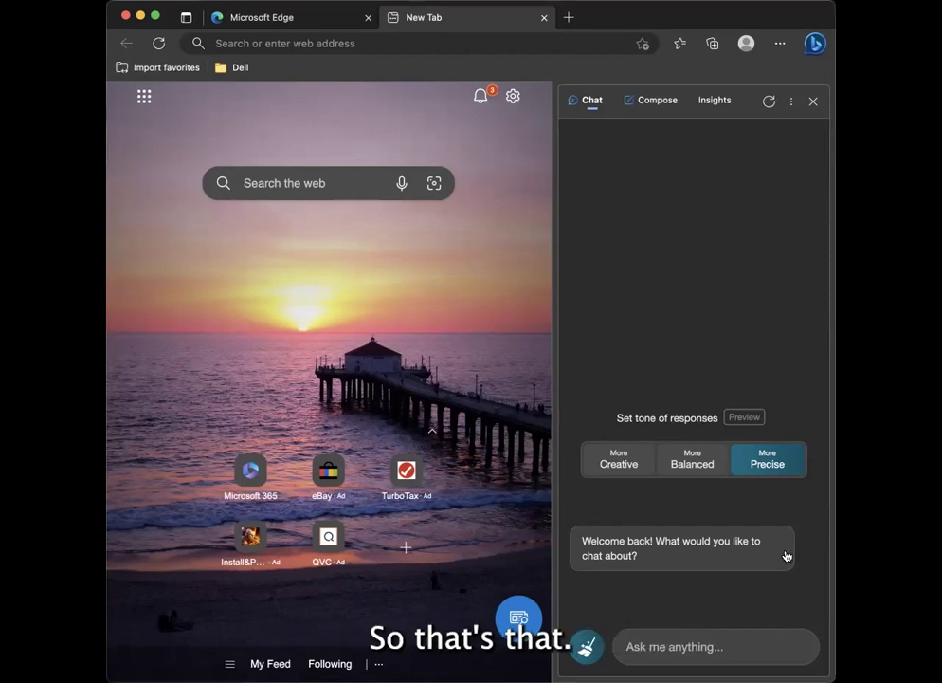
- Enter the five numbered questions in the chat prompt, from handling callers on hold over 10 minutes to balancing automatic and human support
left_click(661, 645)
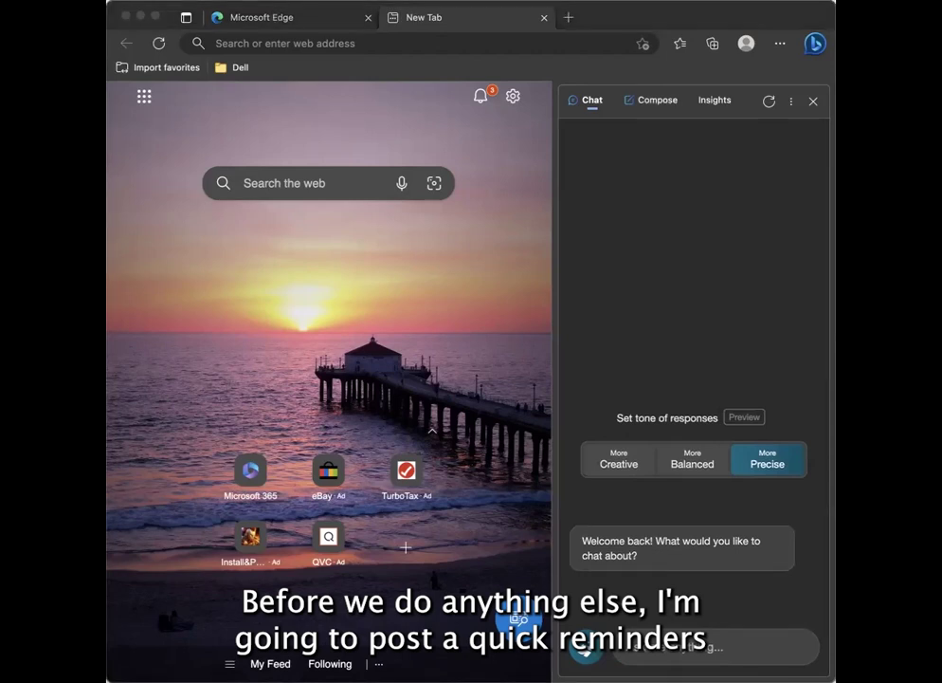
left_click(517, 505)
left_click(586, 648)
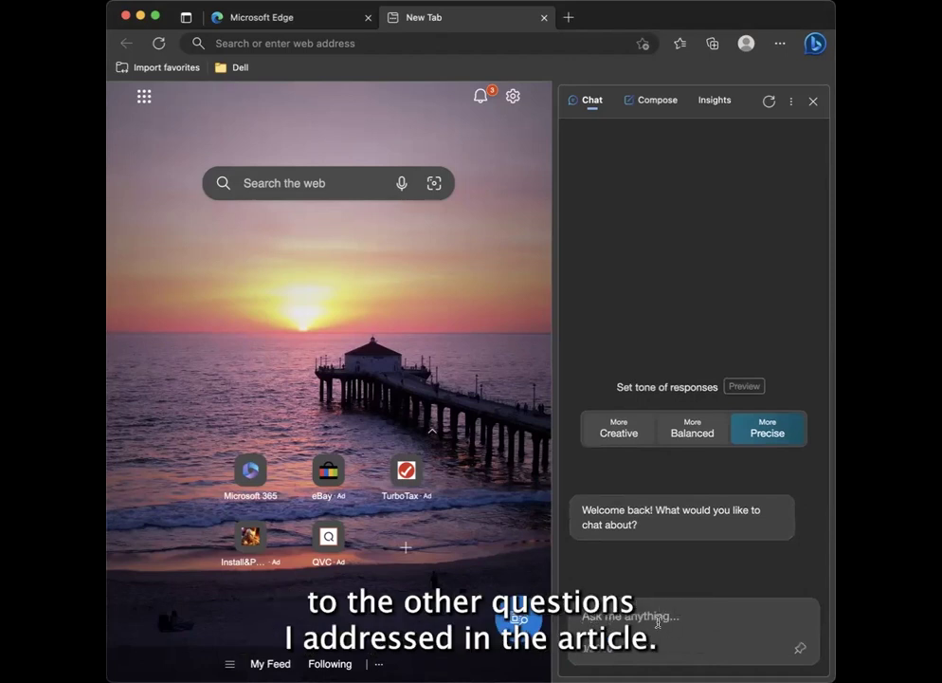
type("1: How should my contact center agents handle a conversation when the person's been on hold for more than 10 minutes? 2: What should I do if they're still angry? (follow-up) 3: How can I improve customer loyalty to my company? 4: How can I improve the marketing strategy at my company? 5: How do I balance automatic support and human support in customer service?")
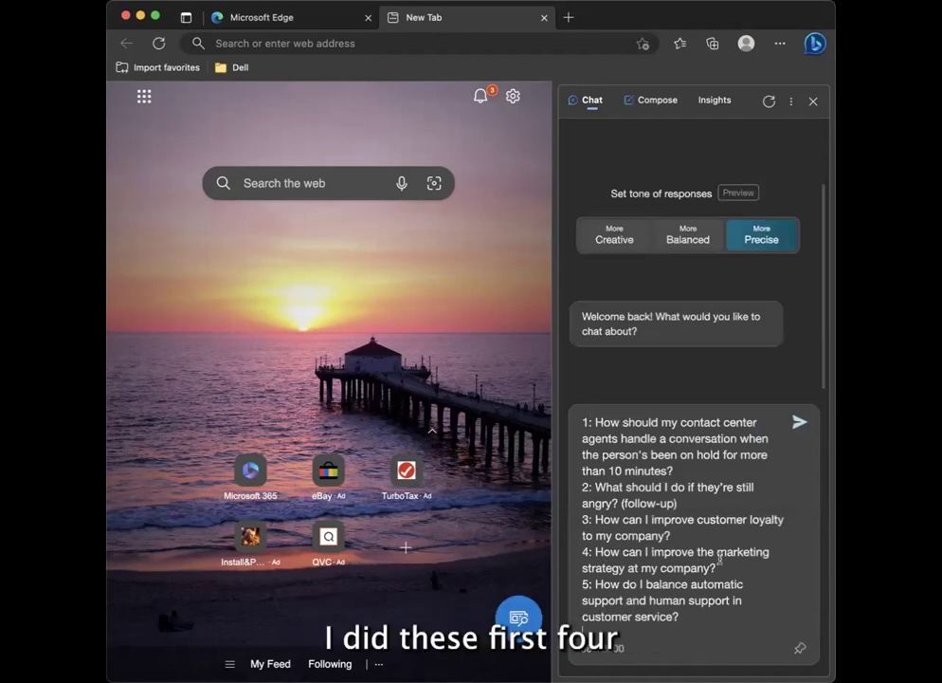
- Reduce the prompt to only "How do I balance automatic support and human support in customer service?", without its number, and submit it
left_click_drag(717, 567, 558, 424)
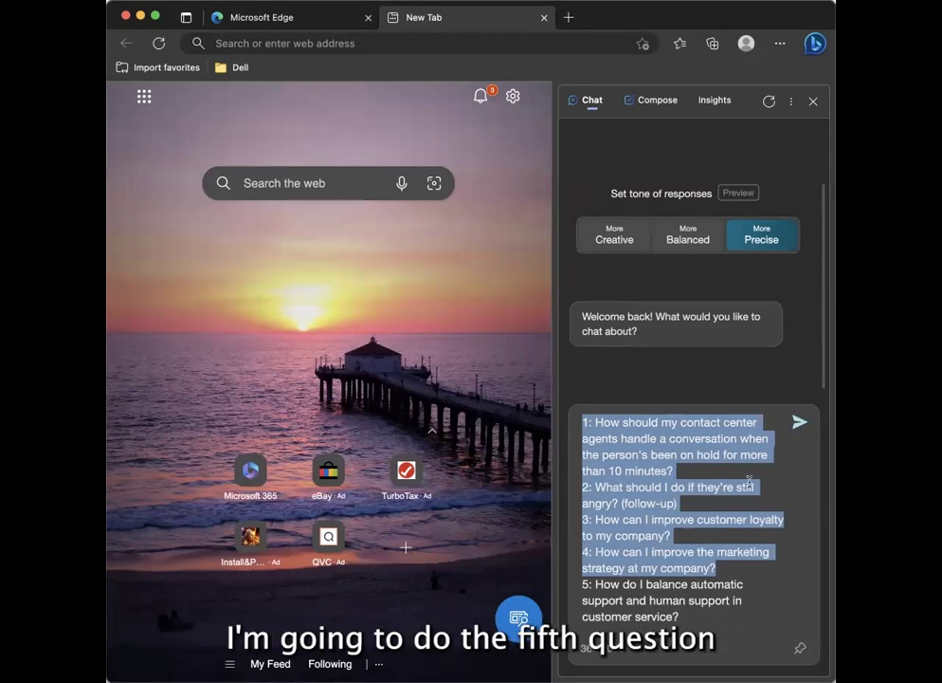
key("BackSpace")
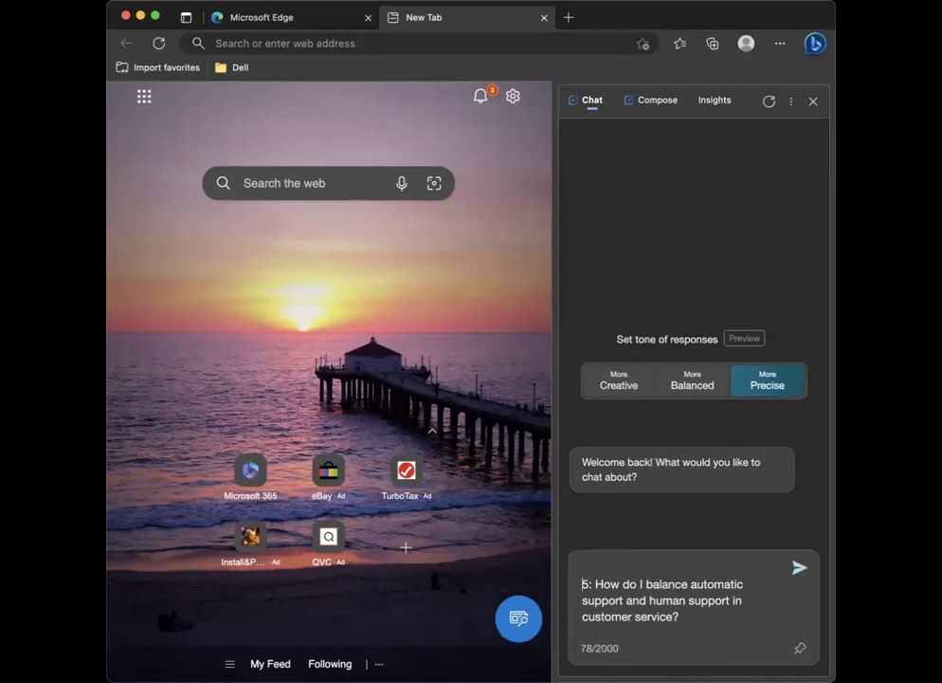
key("Right")
key("Right")
key("Delete")
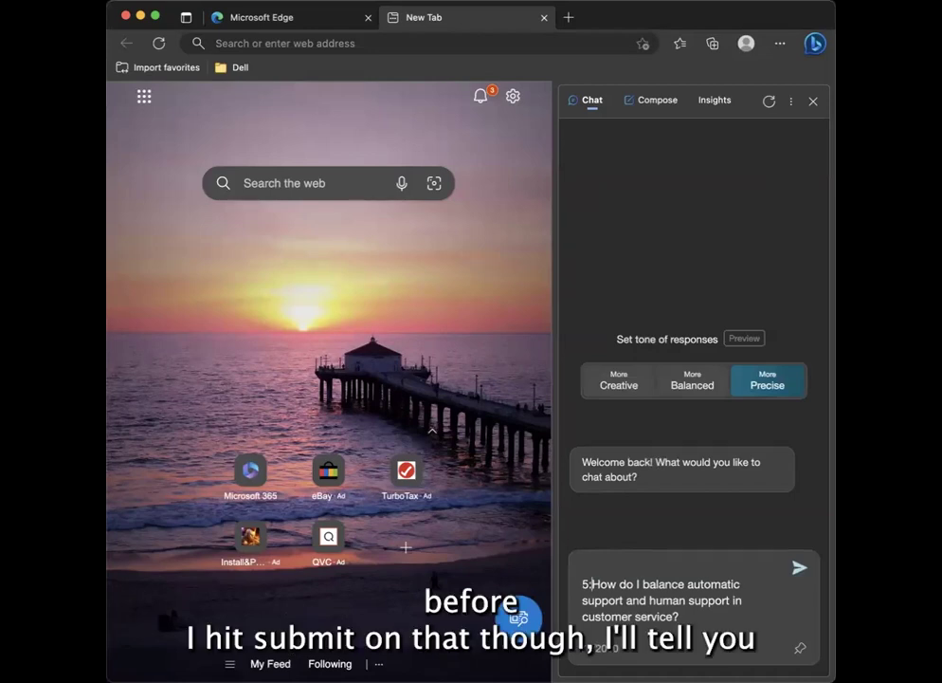
key("BackSpace")
key("BackSpace")
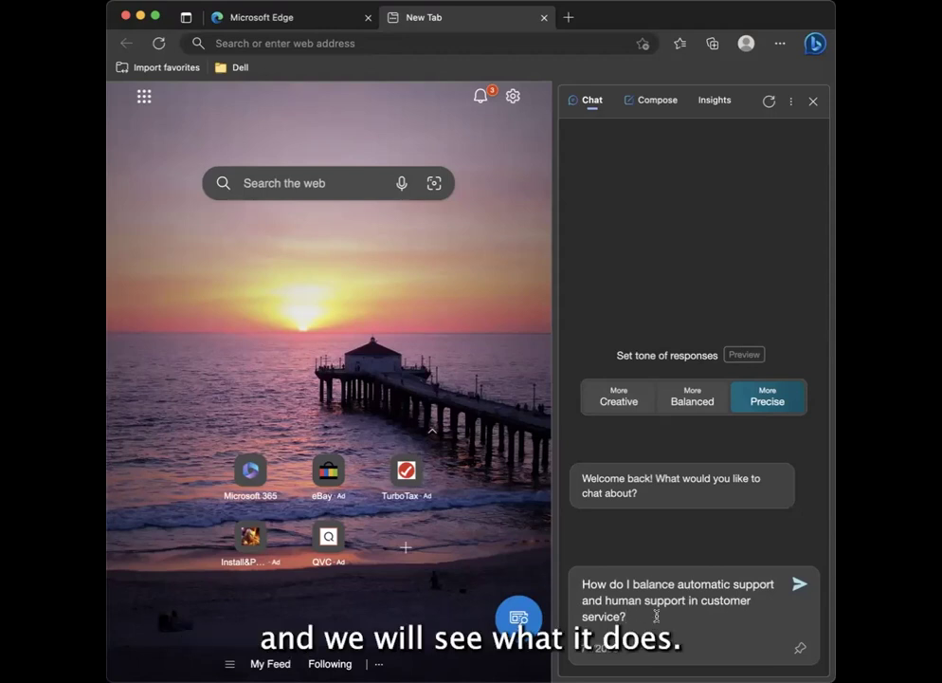
key("Return")
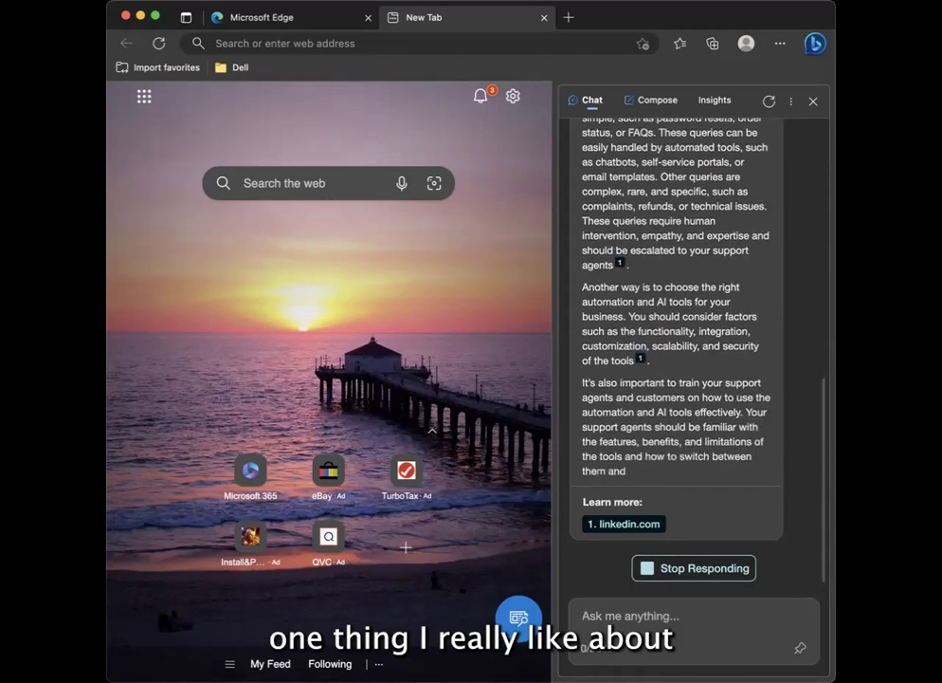
- Look through the generated answer, its numbered source citations, the Learn more links and the suggested follow-up questions
scroll(665, 265, "up", 5)
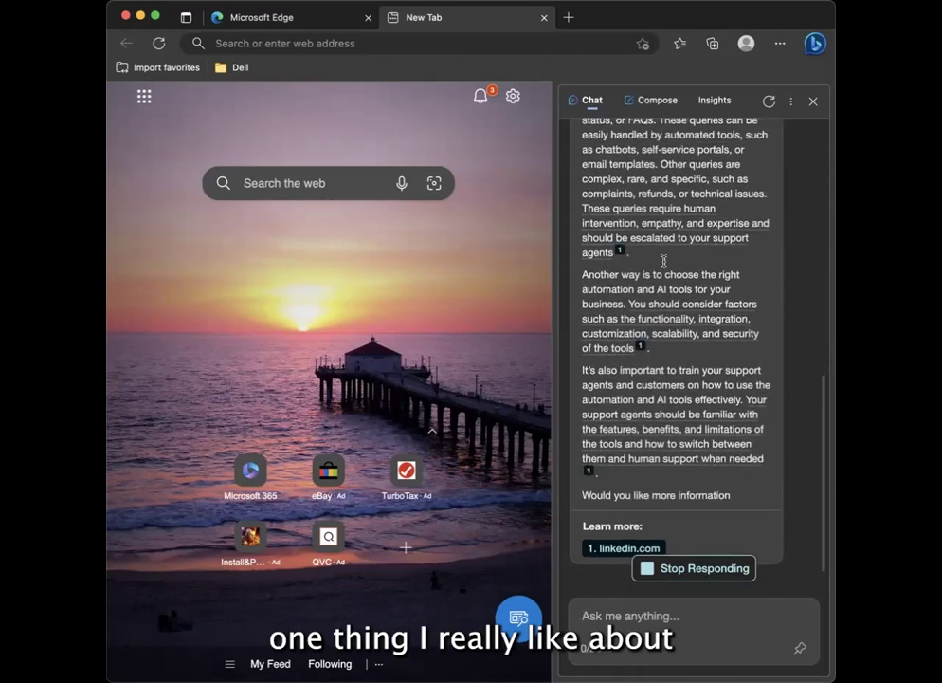
scroll(664, 261, "up", 2)
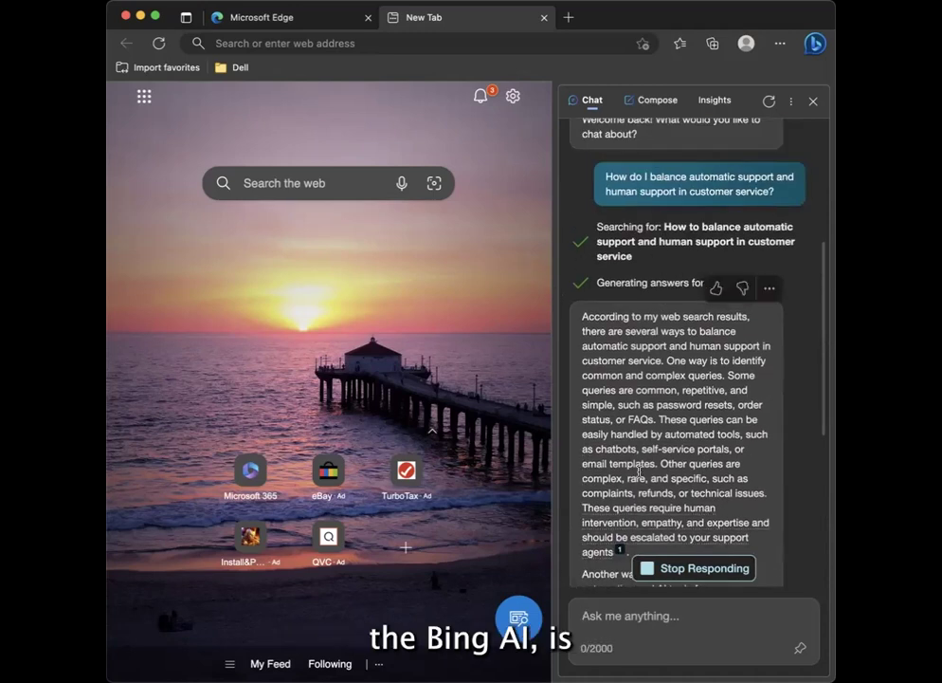
scroll(740, 353, "down", 3)
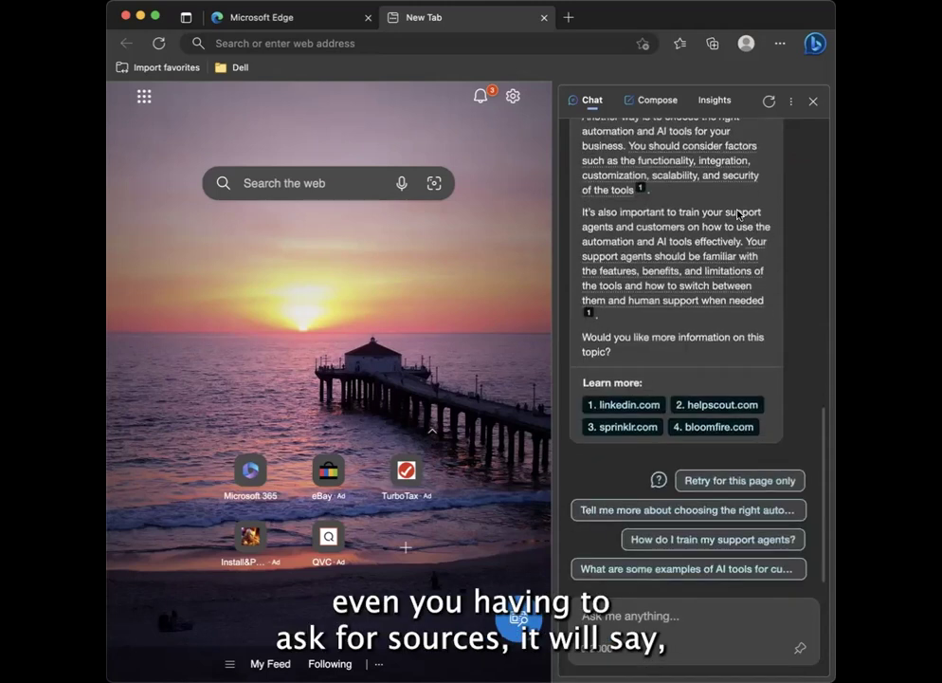
mouse_move(641, 191)
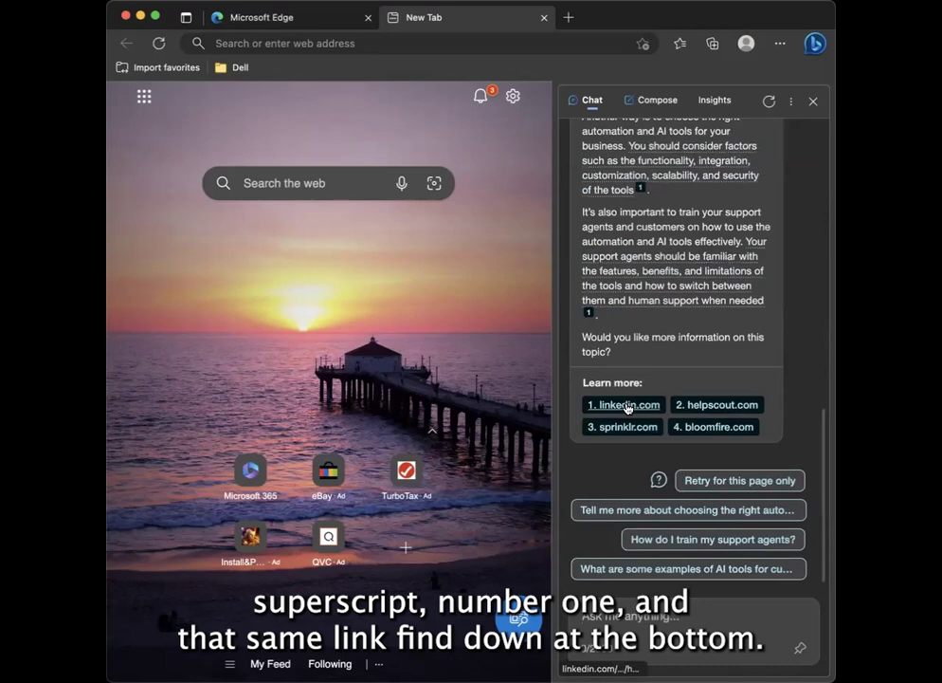
scroll(625, 407, "up", 10)
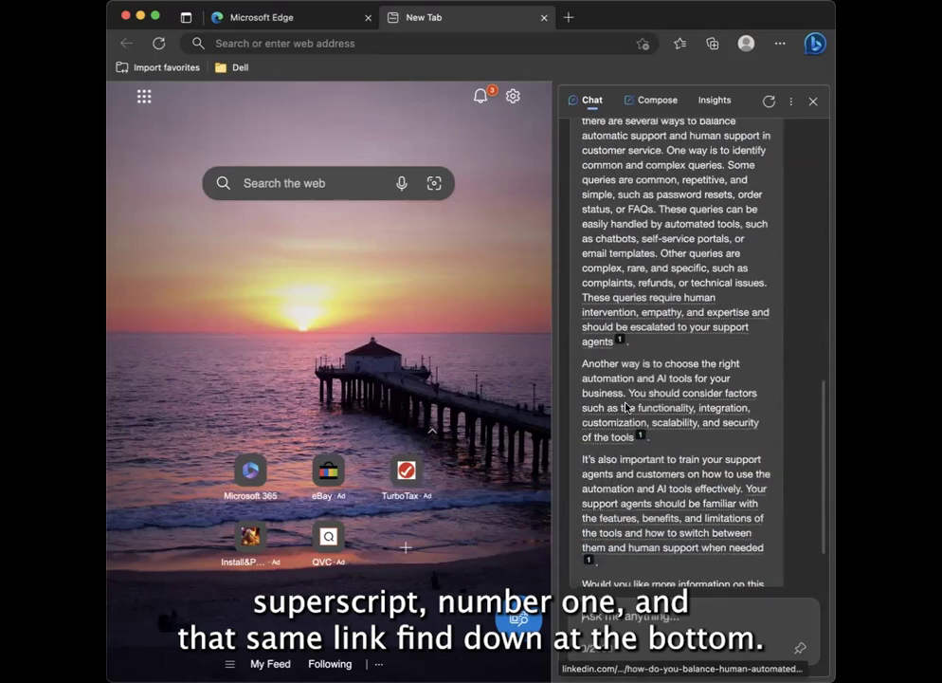
scroll(625, 407, "down", 10)
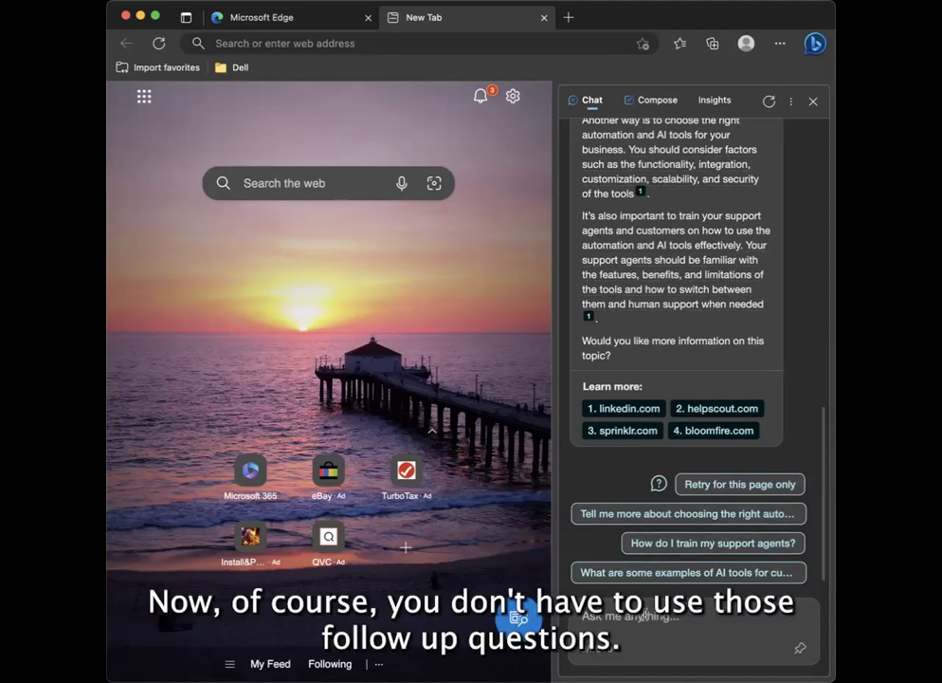
left_click(645, 616)
type("think")
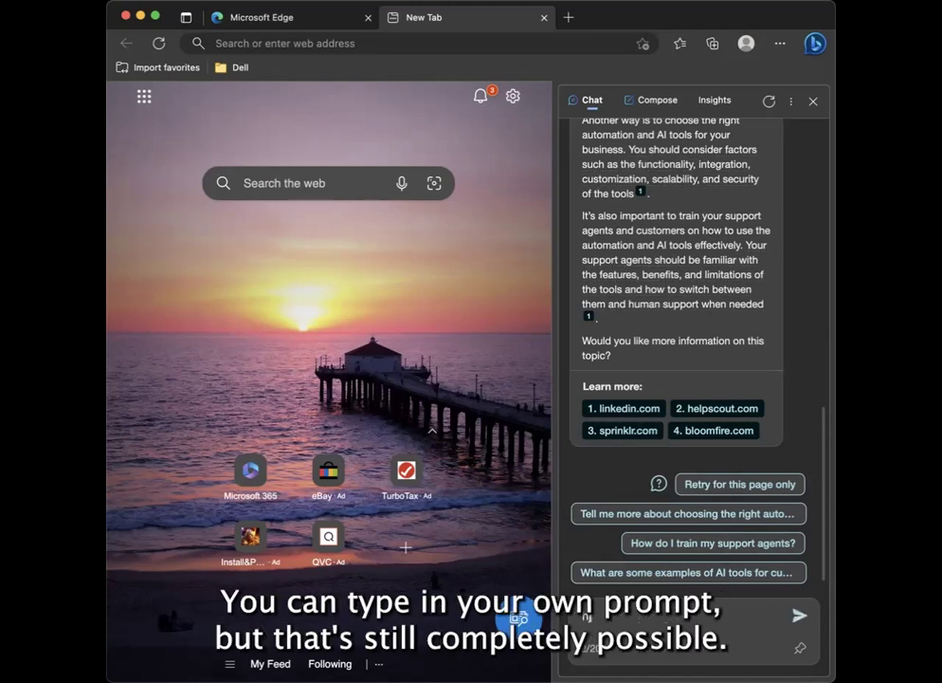
type(" in")
key("BackSpace")
key("BackSpace")
key("BackSpace")
key("BackSpace")
key("BackSpace")
key("BackSpace")
key("BackSpace")
key("BackSpace")
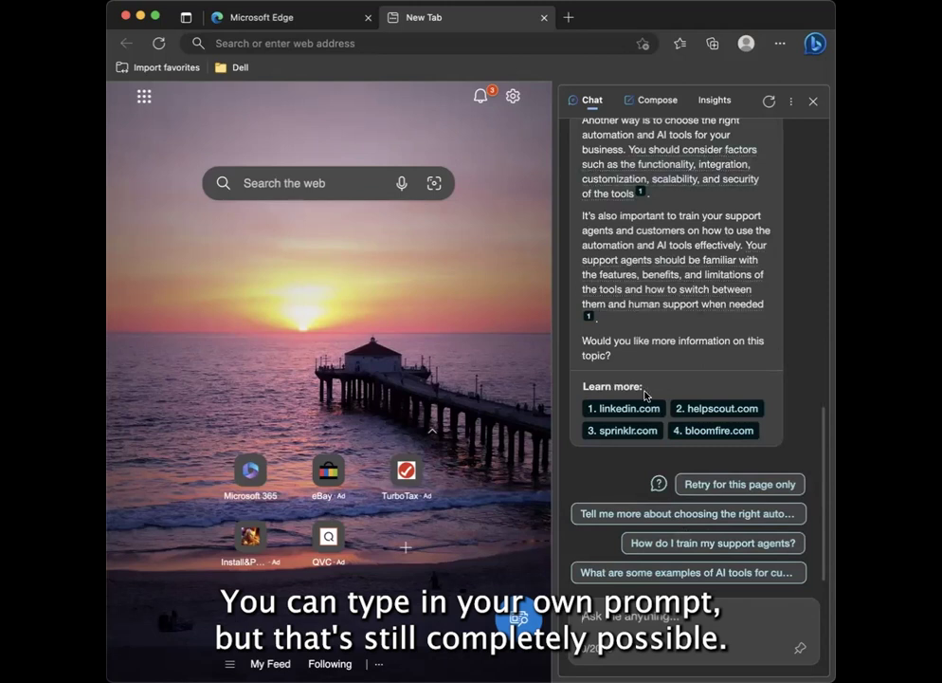
- Read the full answer from its beginning, covering common and complex queries, tool choice and agent training, and check the cited source
scroll(644, 396, "up", 3)
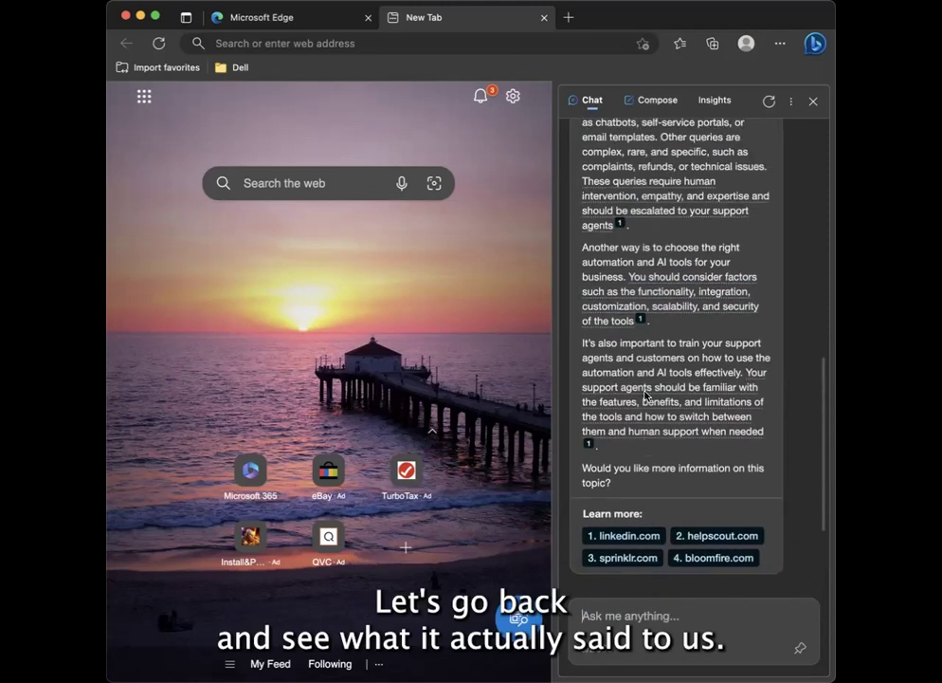
scroll(645, 396, "up", 6)
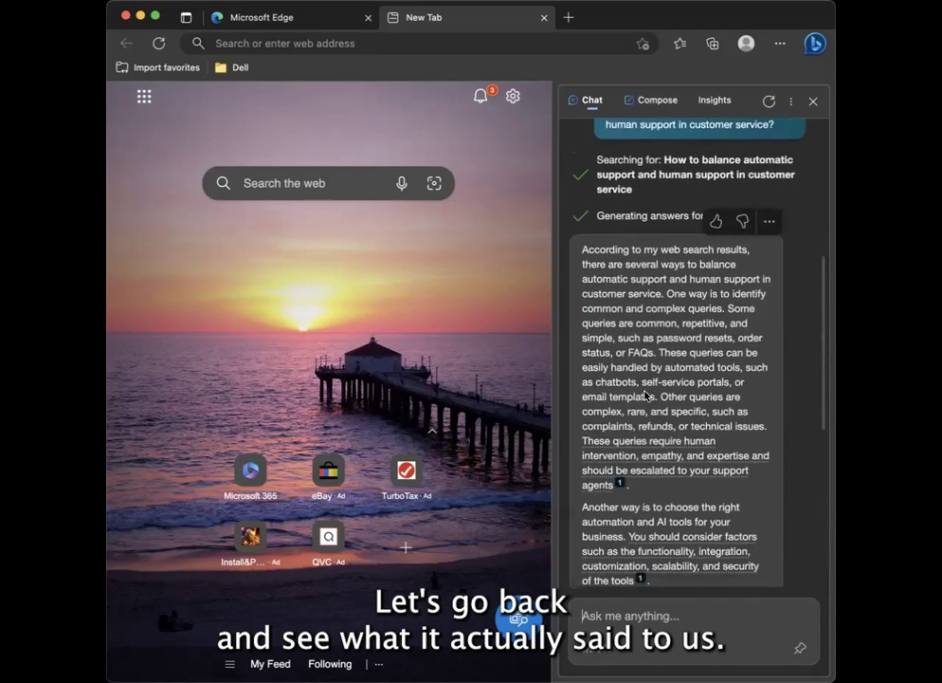
scroll(644, 396, "down", 1)
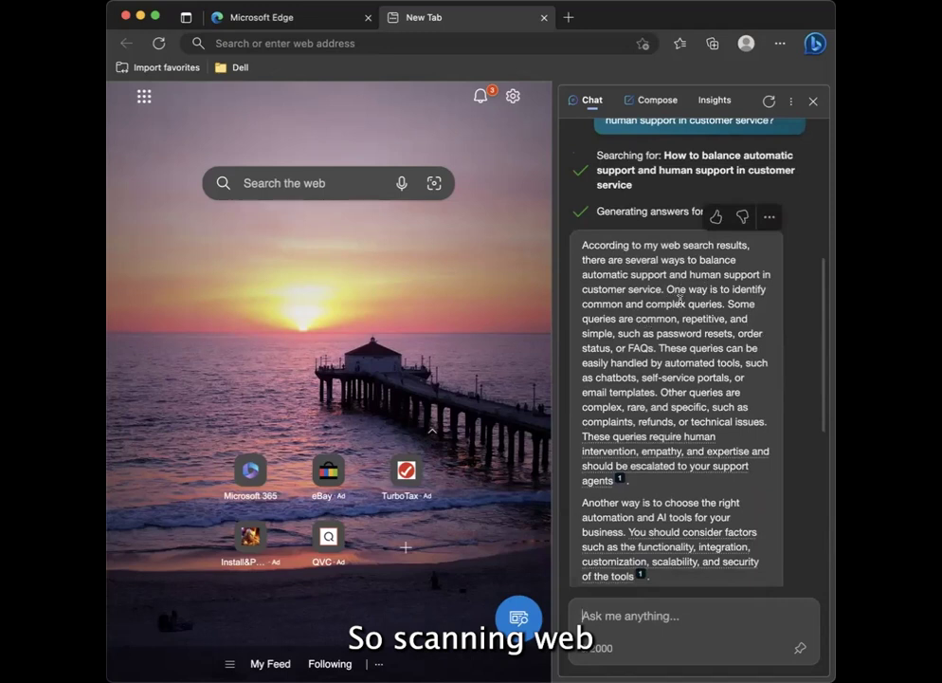
scroll(675, 300, "up", 1)
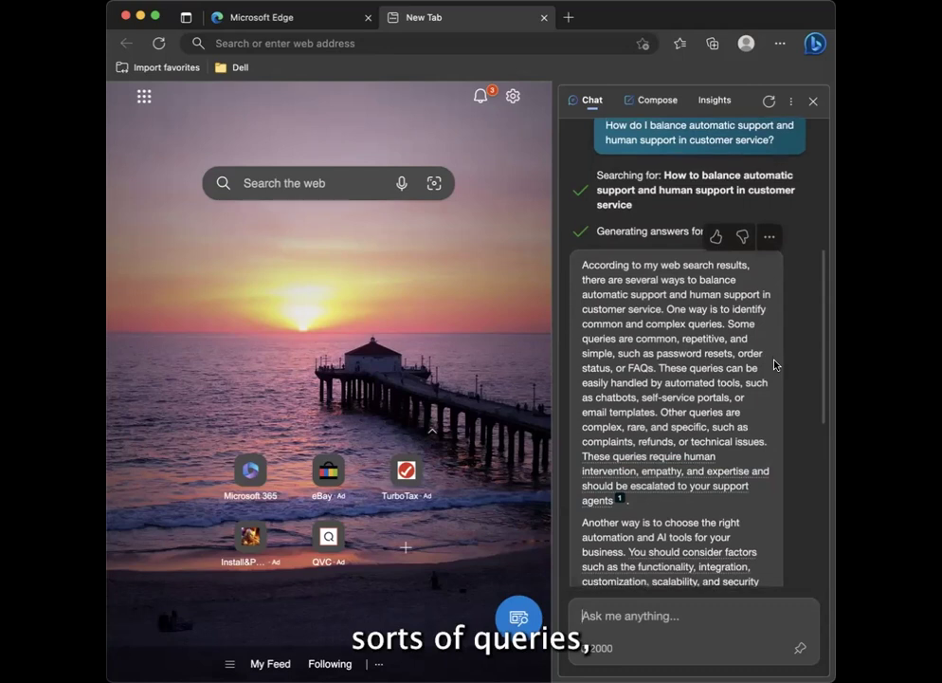
scroll(773, 364, "down", 1)
scroll(773, 364, "down", 2)
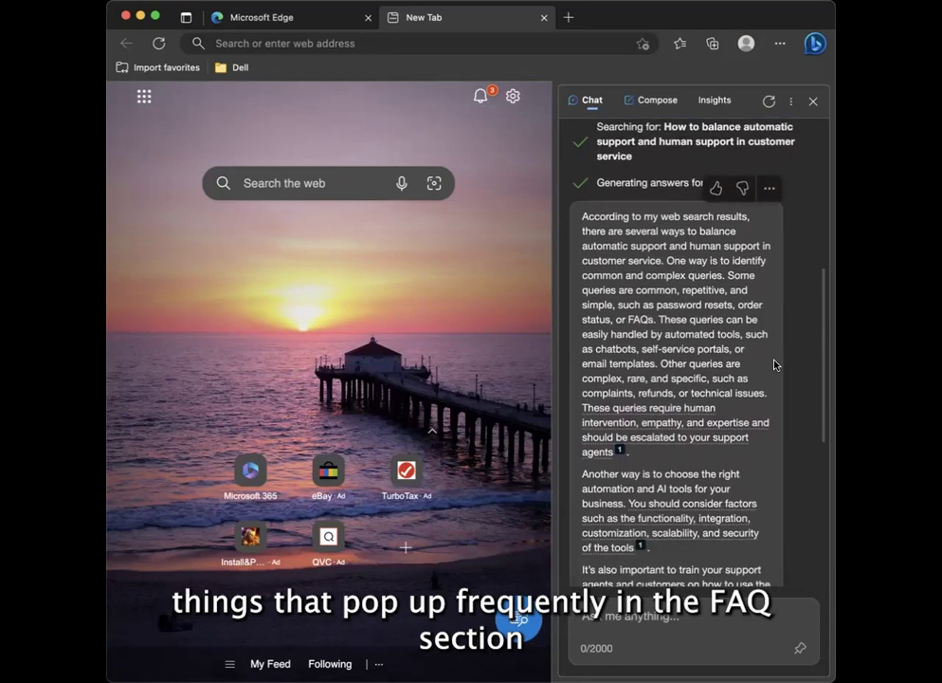
scroll(773, 364, "down", 2)
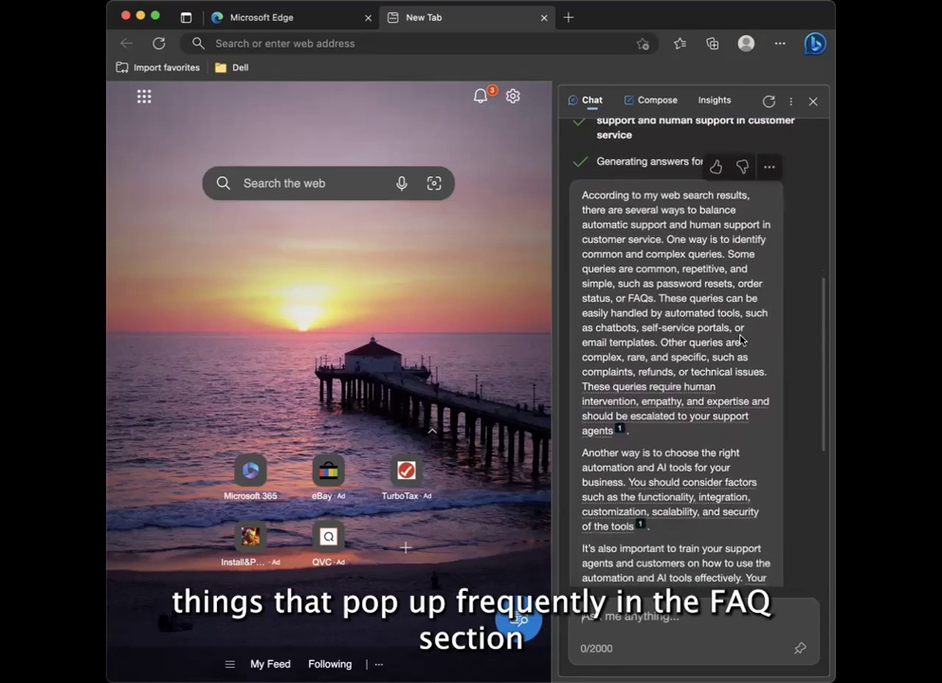
scroll(742, 339, "down", 2)
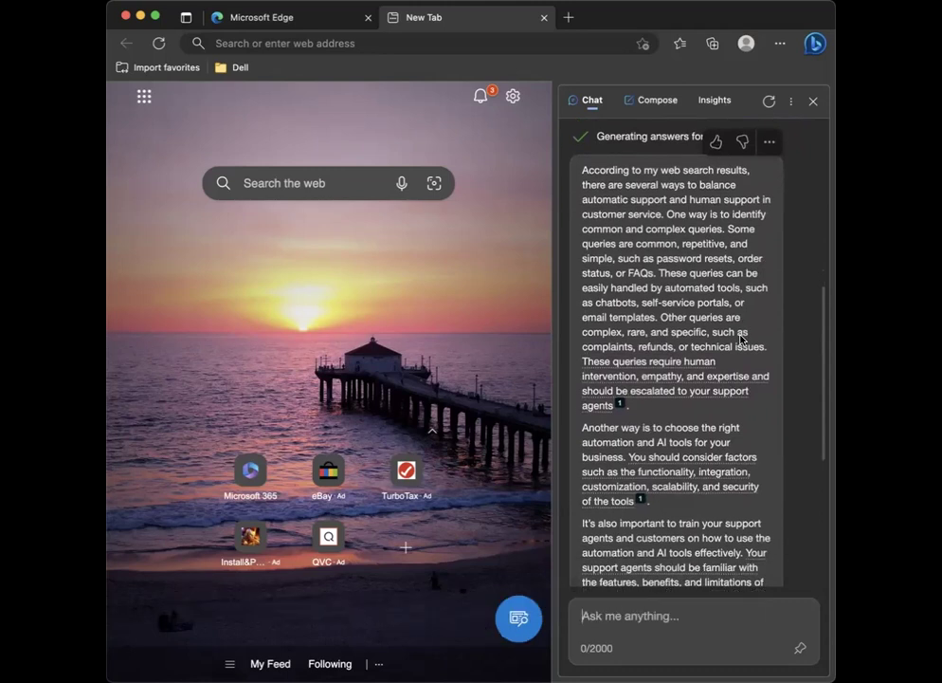
scroll(742, 339, "down", 4)
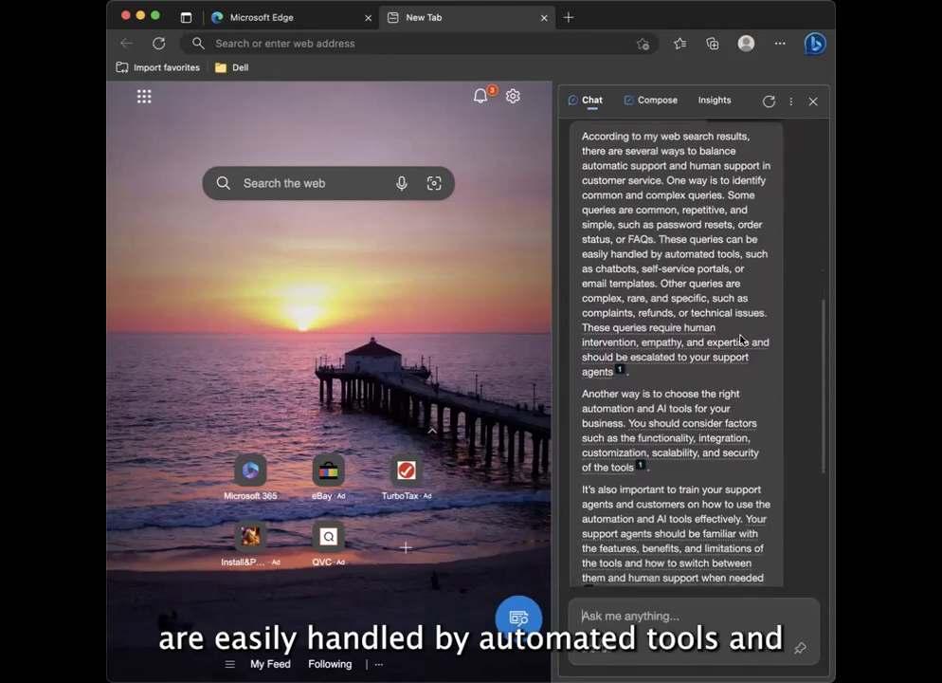
scroll(742, 339, "down", 2)
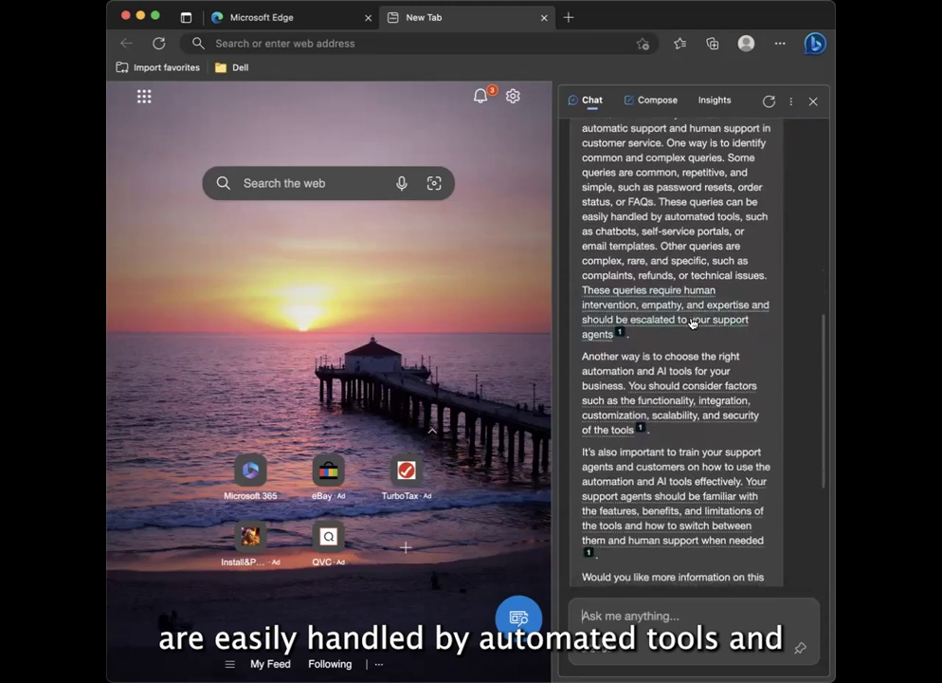
scroll(661, 353, "down", 2)
scroll(660, 352, "down", 3)
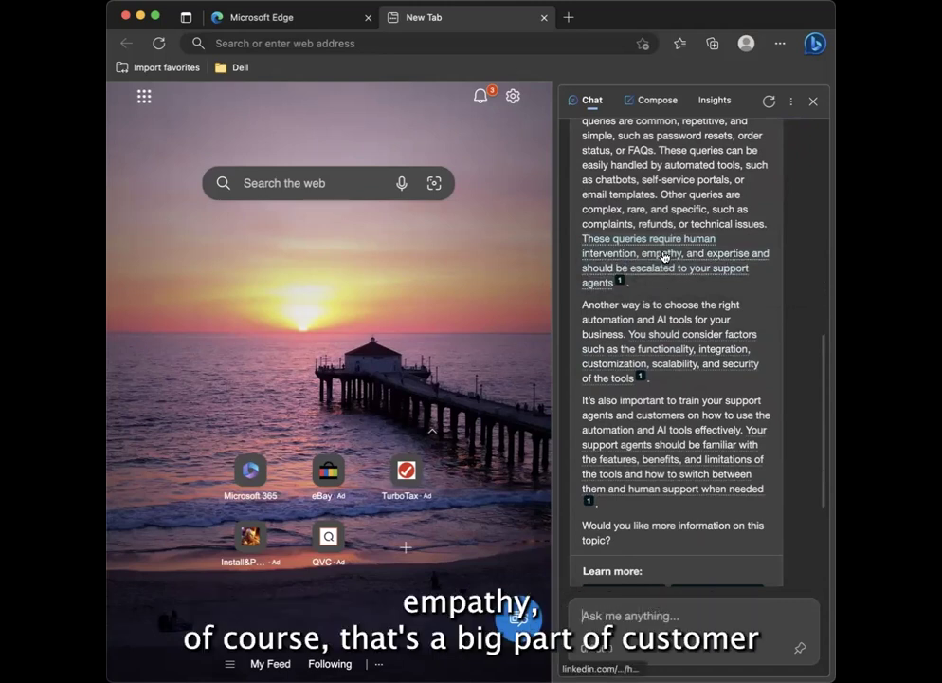
mouse_move(664, 257)
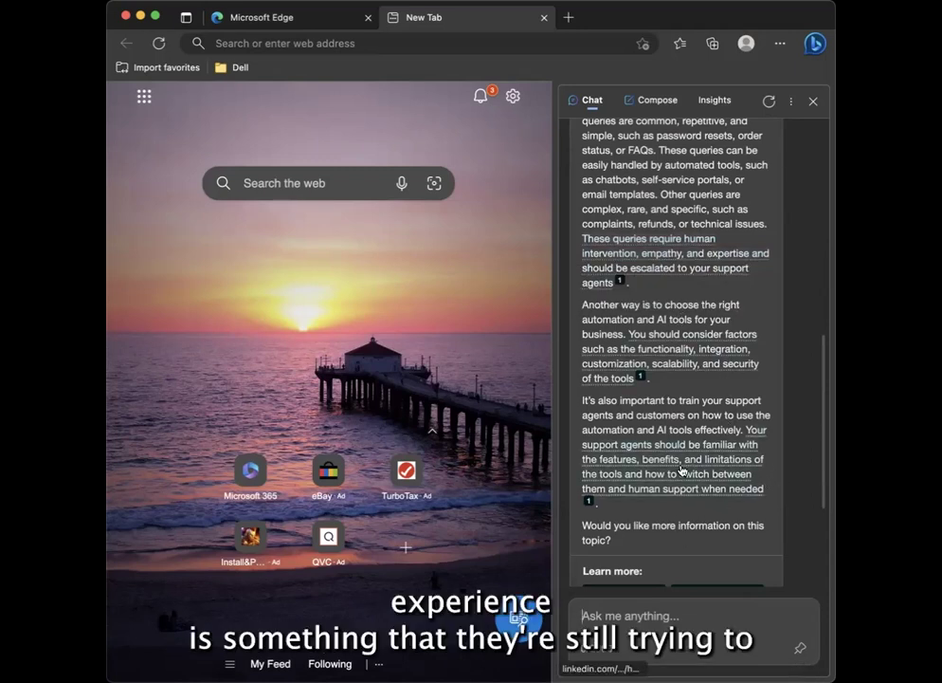
mouse_move(680, 467)
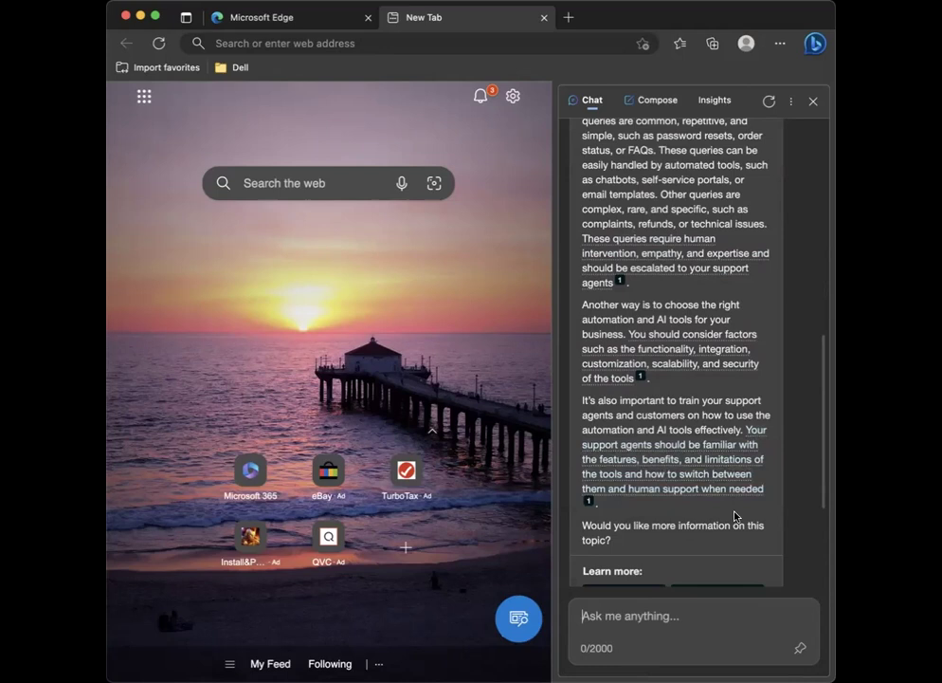
mouse_move(677, 528)
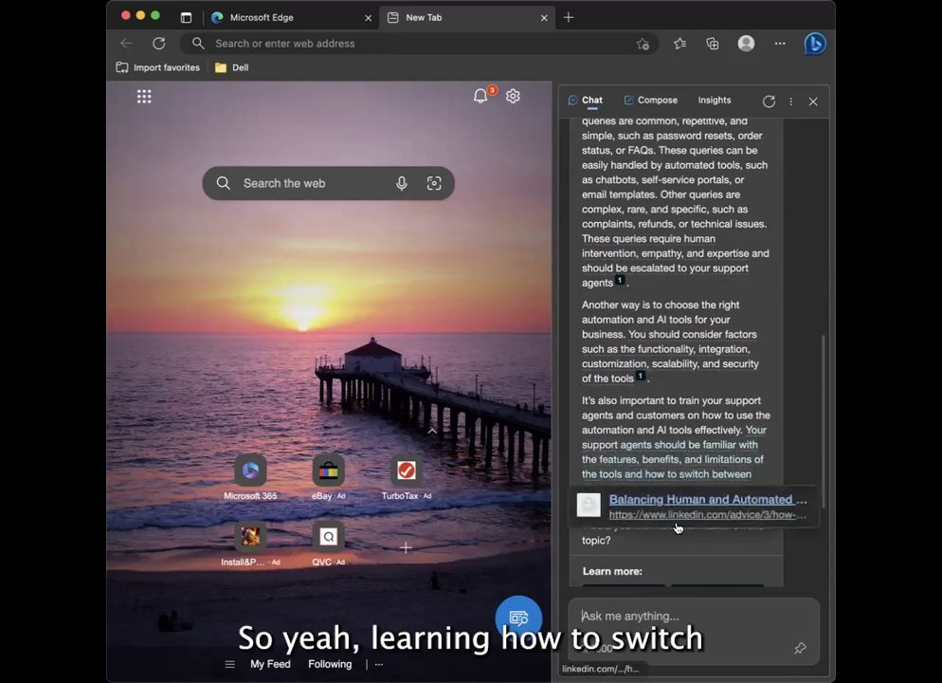